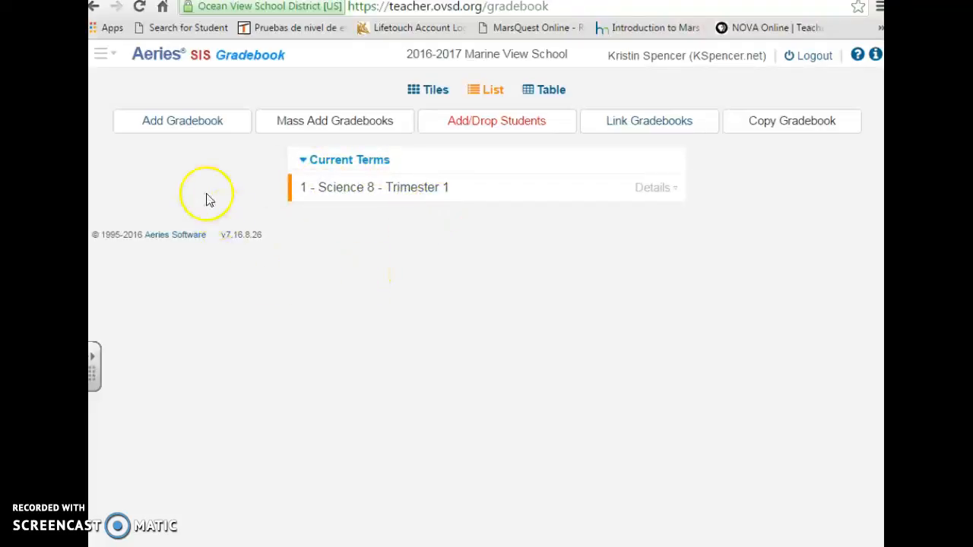
Create and save a new gradebook for Trimester 1 associated with the period 2 Science 8 section 247.
left_click(174, 128)
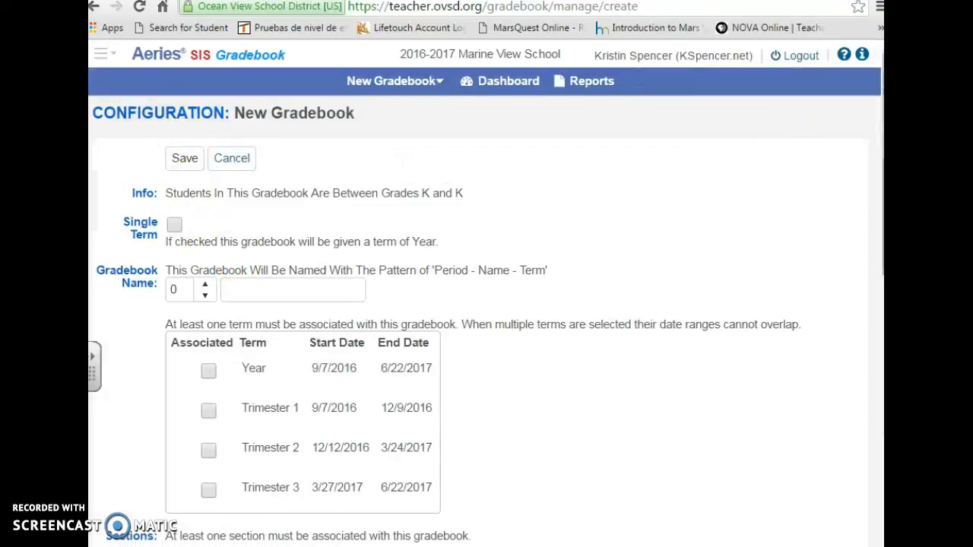
scroll(273, 238, "down", 3)
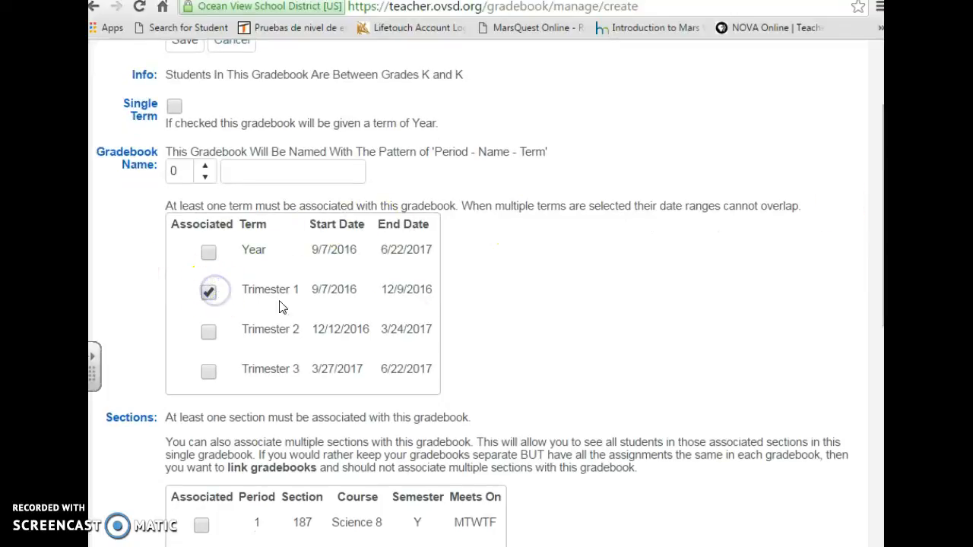
scroll(166, 450, "down", 4)
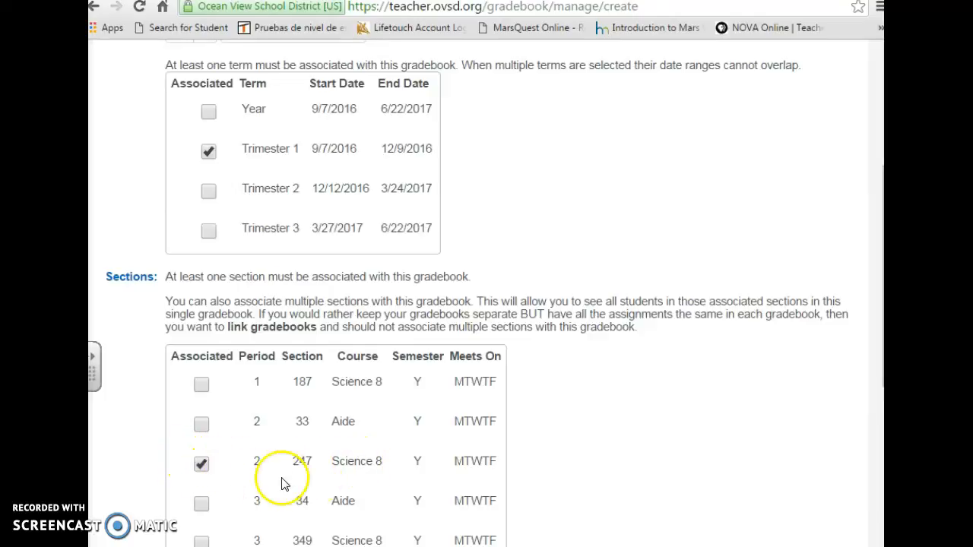
scroll(486, 304, "up", 2)
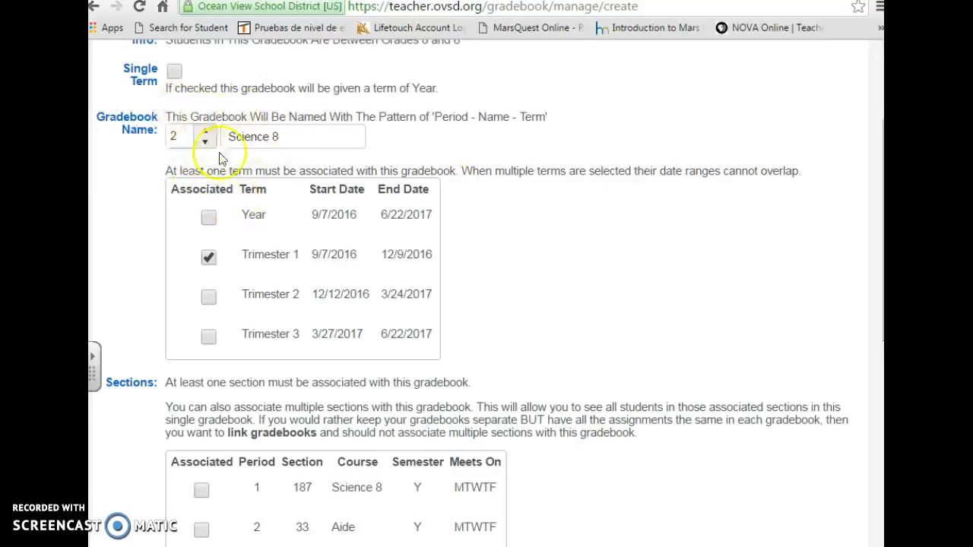
left_click(280, 143)
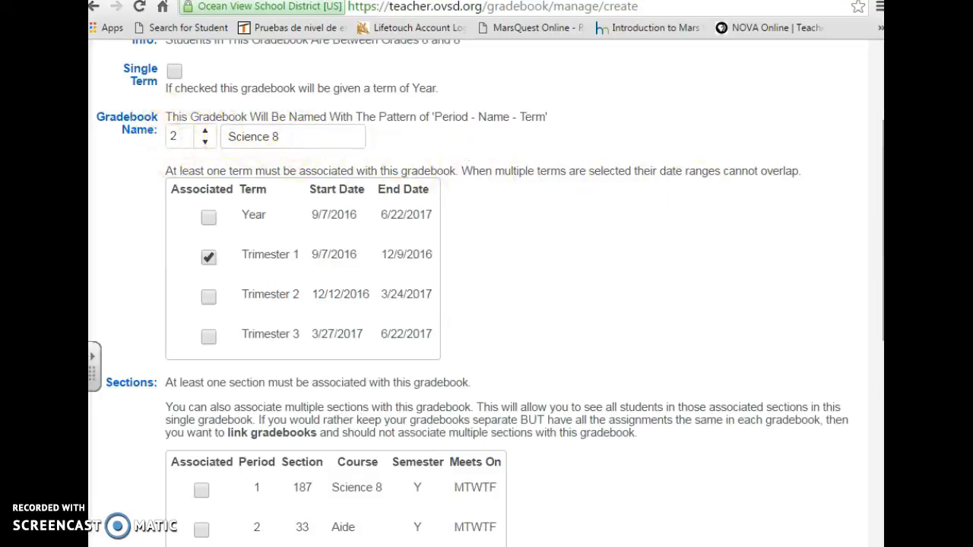
scroll(487, 304, "down", 6)
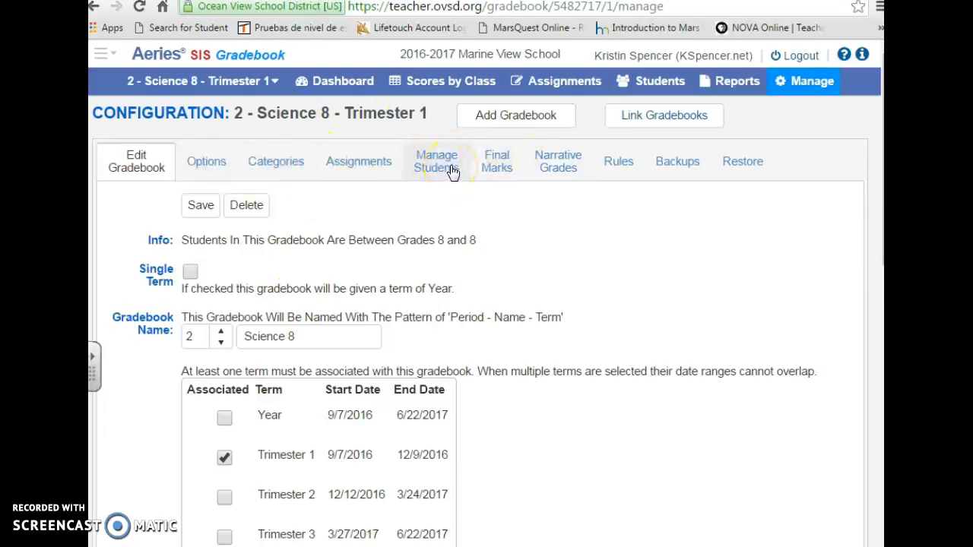
Add and save a Trimester 1 gradebook associated with the period 3 Science 8 section 349.
left_click(487, 115)
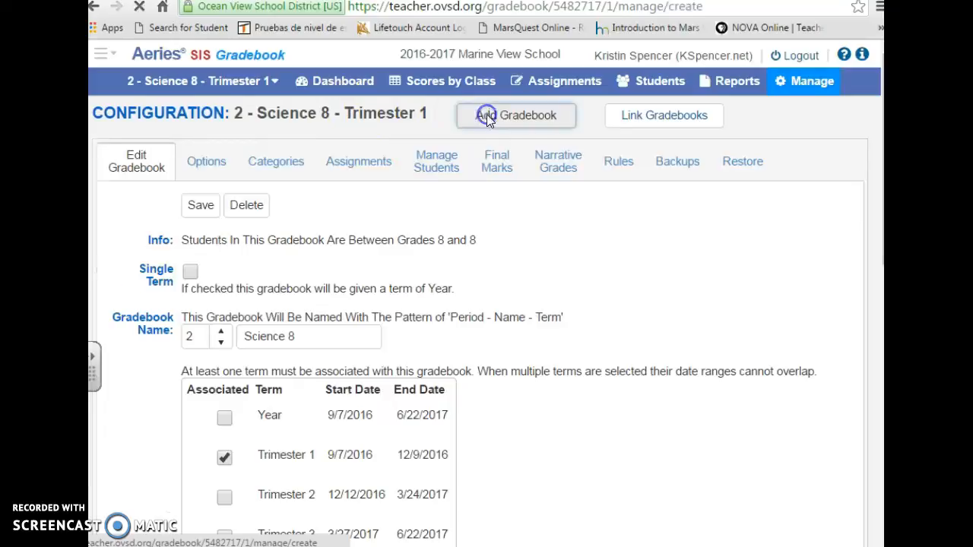
left_click(209, 411)
scroll(358, 326, "down", 8)
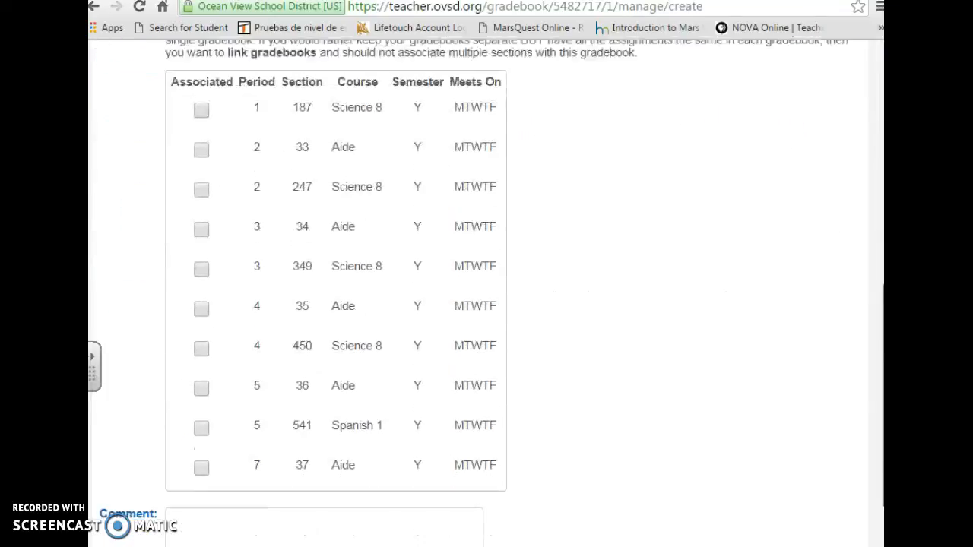
left_click(196, 256)
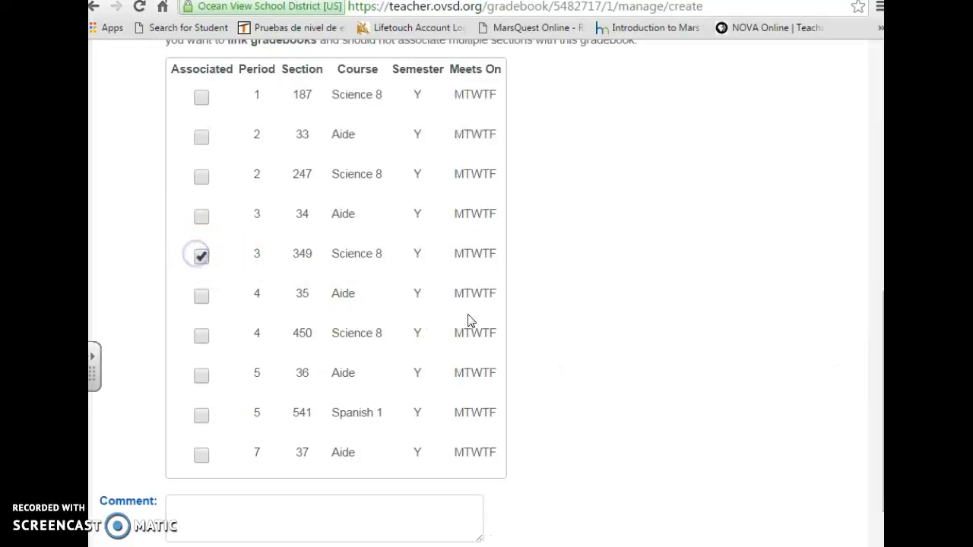
scroll(304, 458, "down", 2)
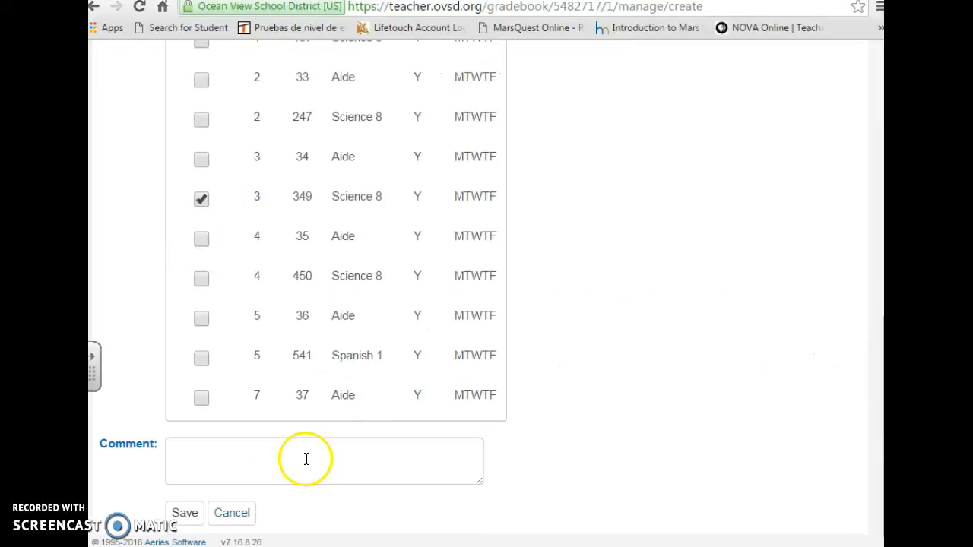
left_click(174, 517)
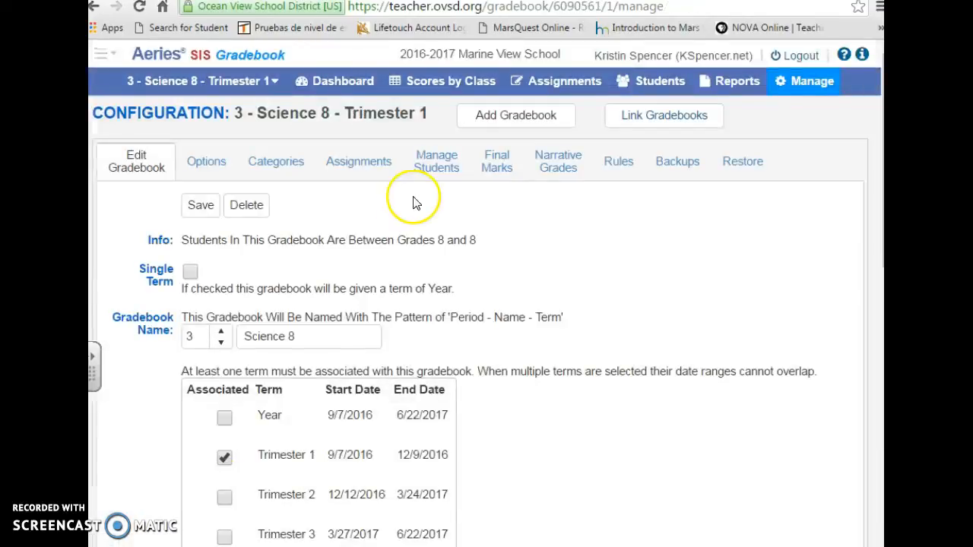
Add and save a Trimester 1 gradebook associated with the period 4 Science 8 section 450.
left_click(509, 120)
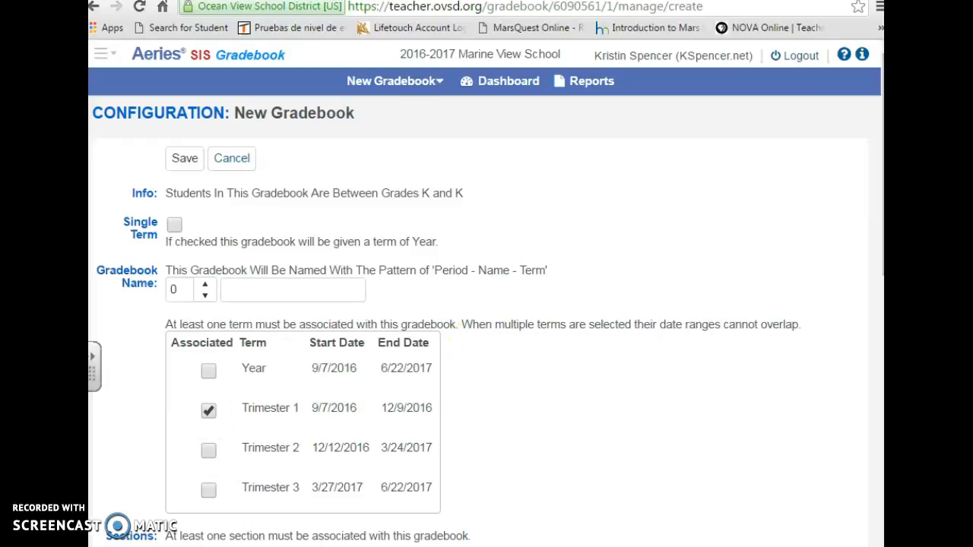
scroll(586, 441, "down", 7)
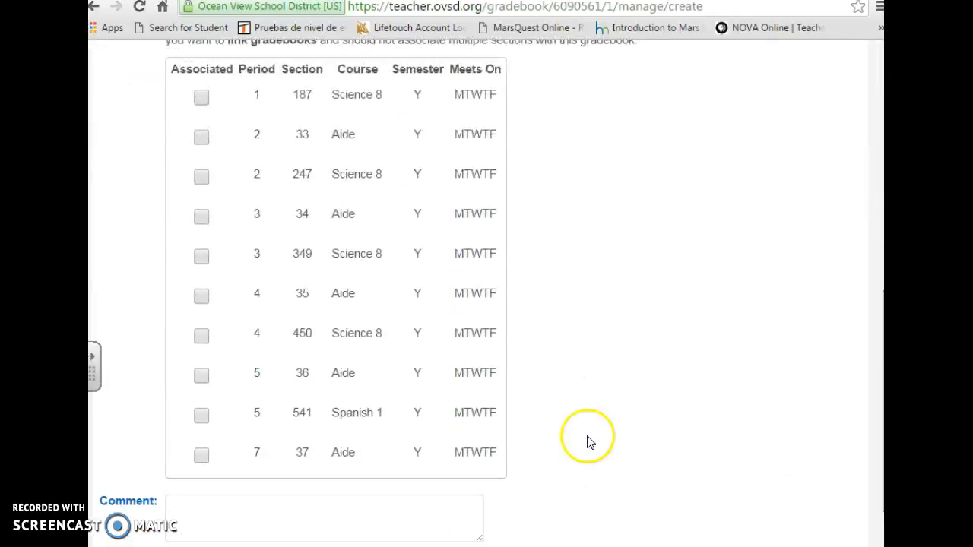
left_click(201, 335)
scroll(558, 385, "down", 1)
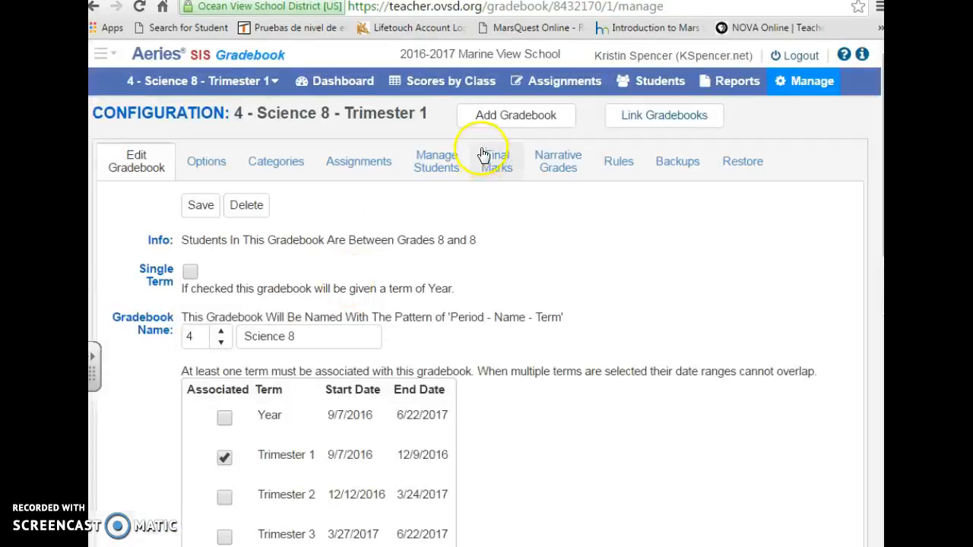
Add and save a Trimester 1 gradebook associated with the period 5 Spanish 1 section 541.
left_click(481, 118)
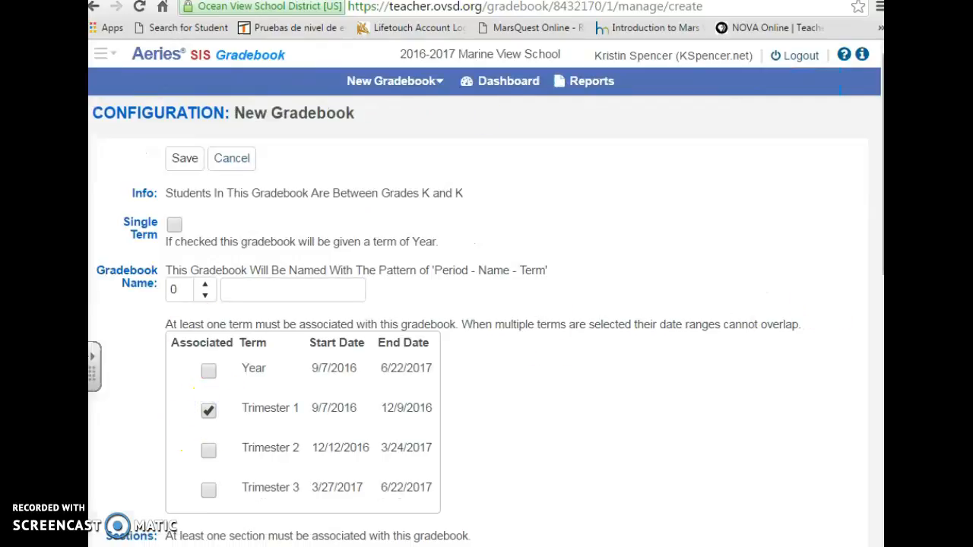
scroll(371, 384, "down", 9)
left_click(200, 363)
left_click(186, 518)
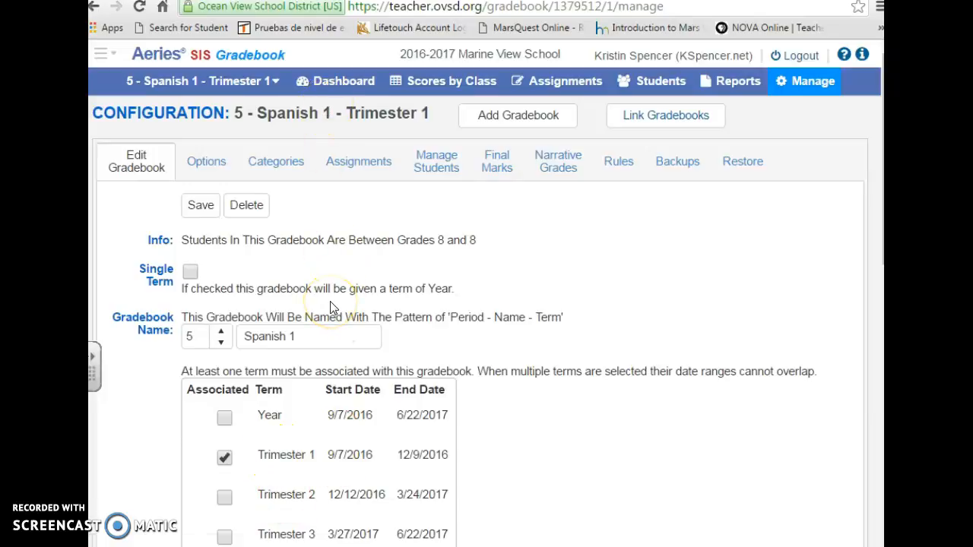
Return to the gradebook dashboard and review the options in the details of the period 1 Science 8 gradebook.
left_click(340, 82)
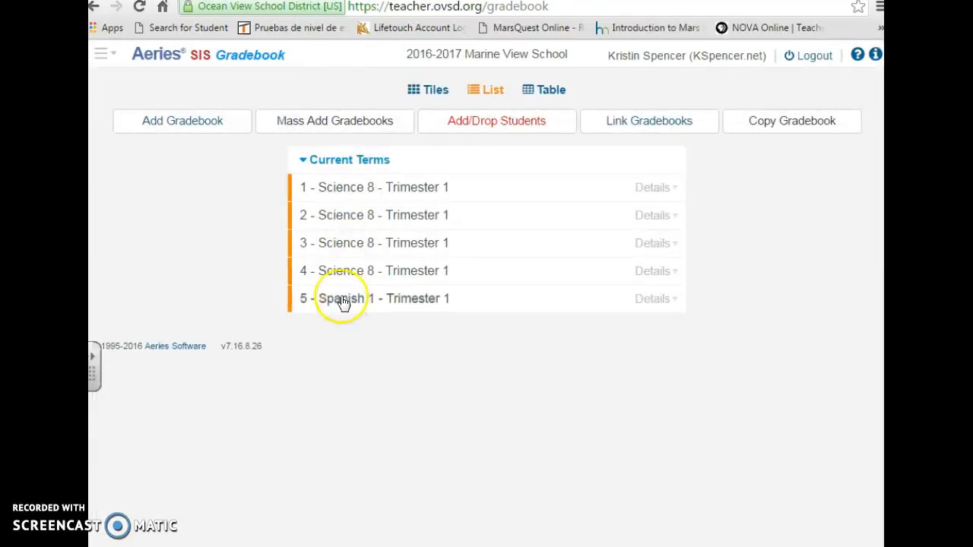
left_click(348, 196)
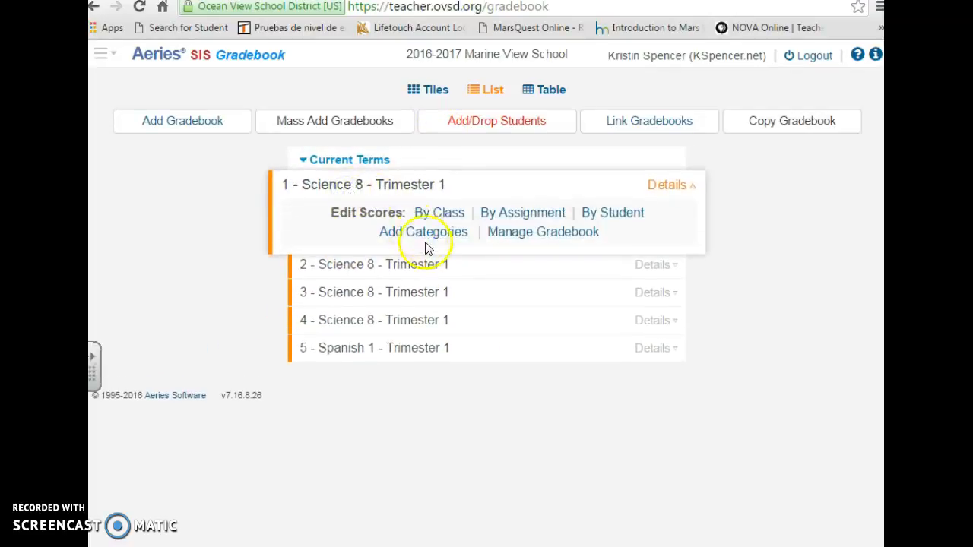
left_click(307, 187)
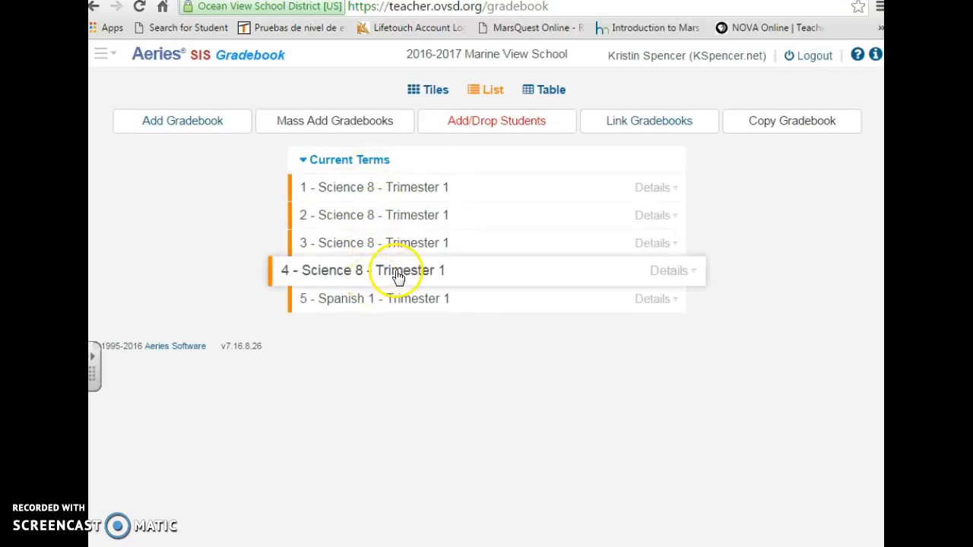
Link the period 2, 3 and 4 Science 8 gradebooks with period 1 by assigning them to group 1, save, and review the grouping.
left_click(653, 125)
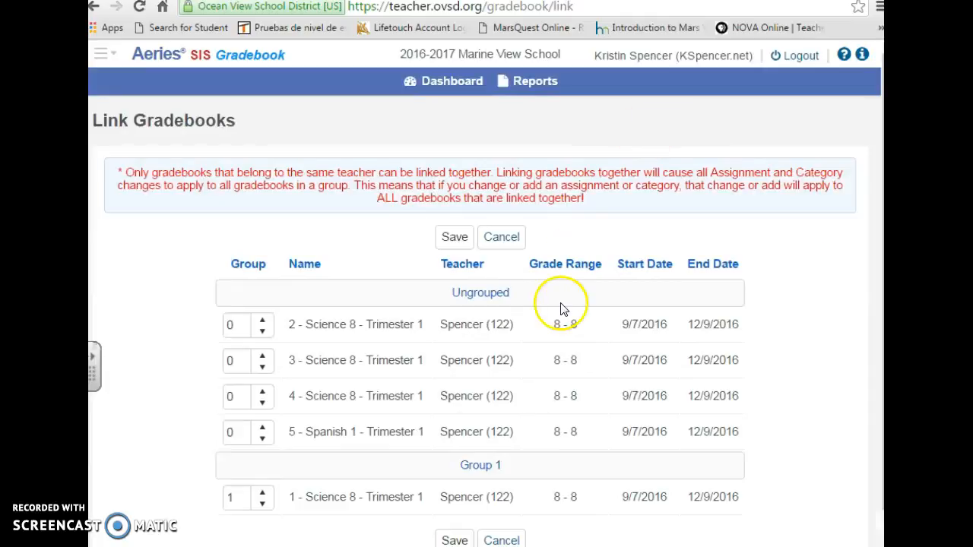
scroll(485, 294, "down", 1)
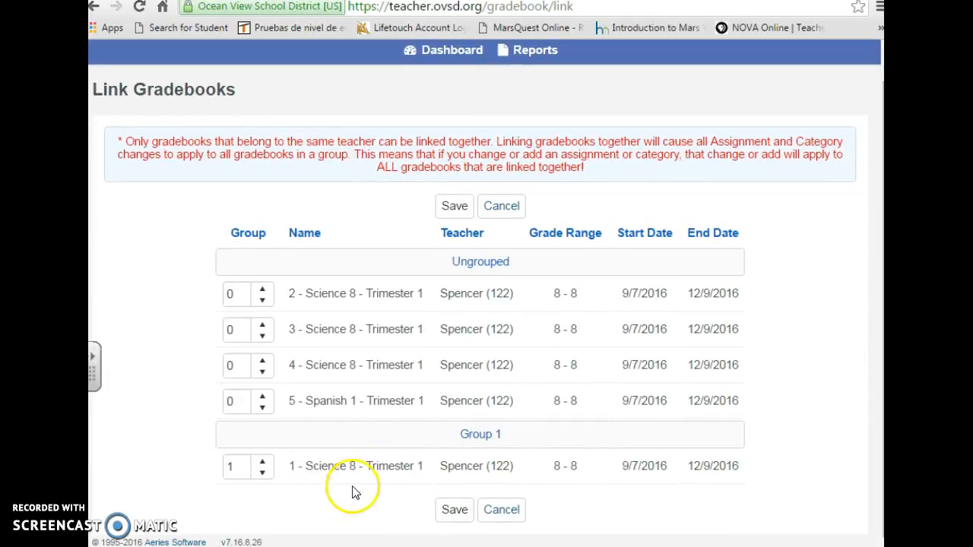
left_click(262, 325)
left_click(260, 361)
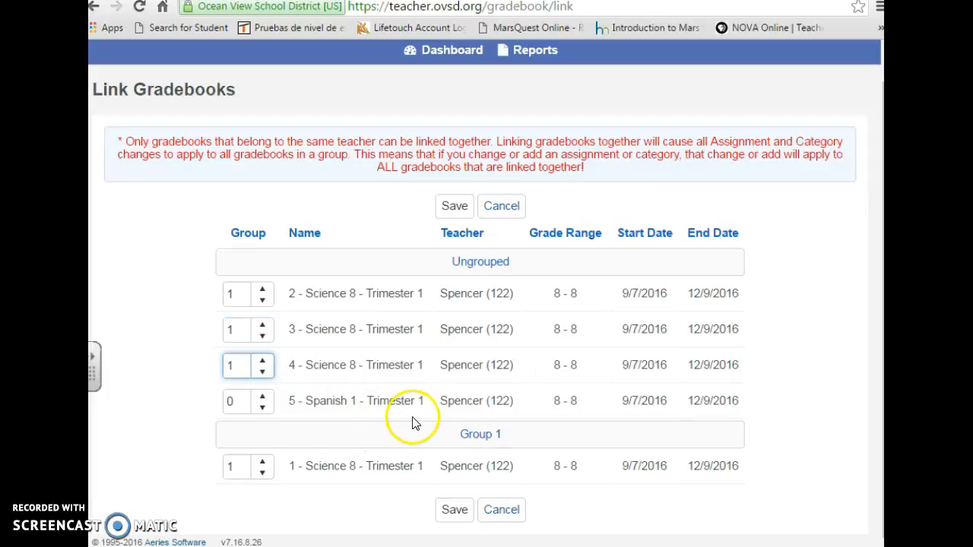
left_click(449, 206)
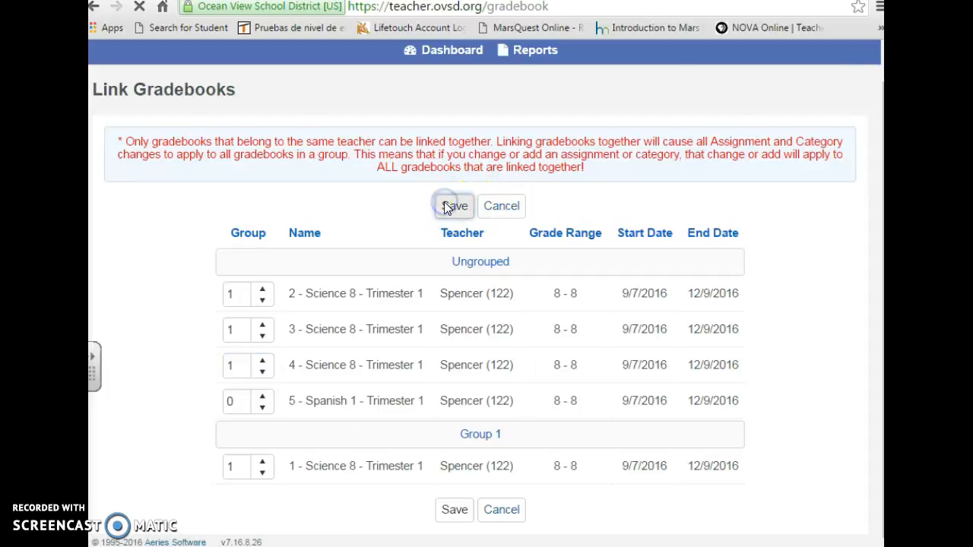
left_click(645, 121)
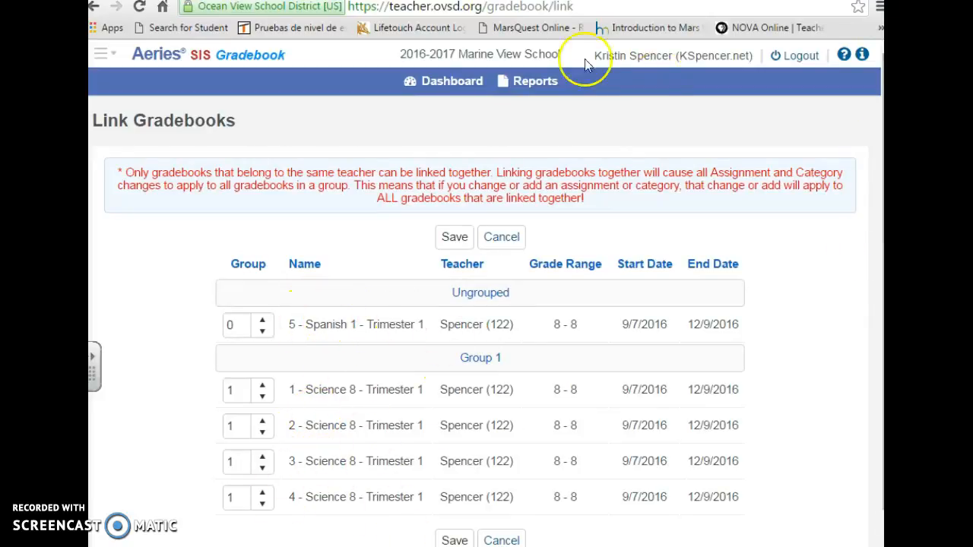
Add a Homework category to the period 1 Science 8 gradebook and save it.
left_click(438, 82)
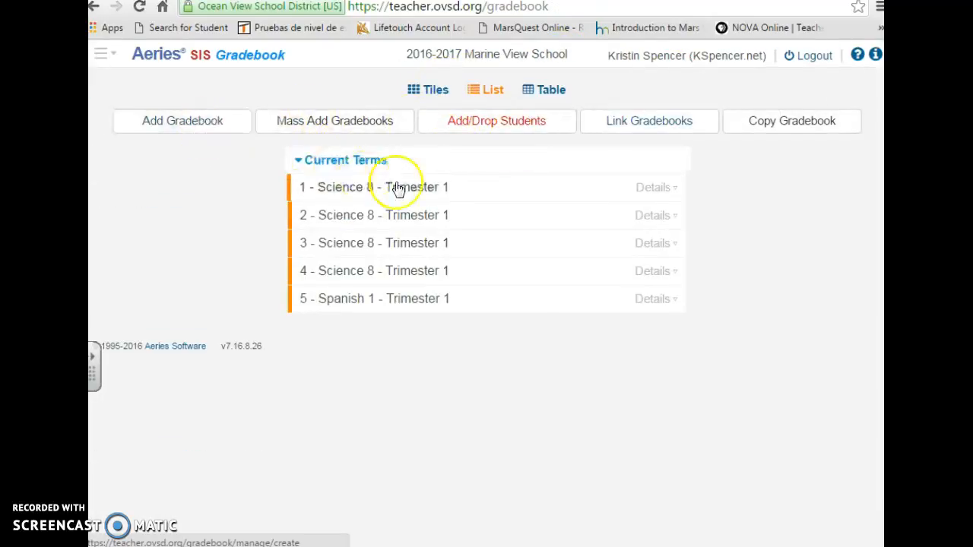
left_click(437, 187)
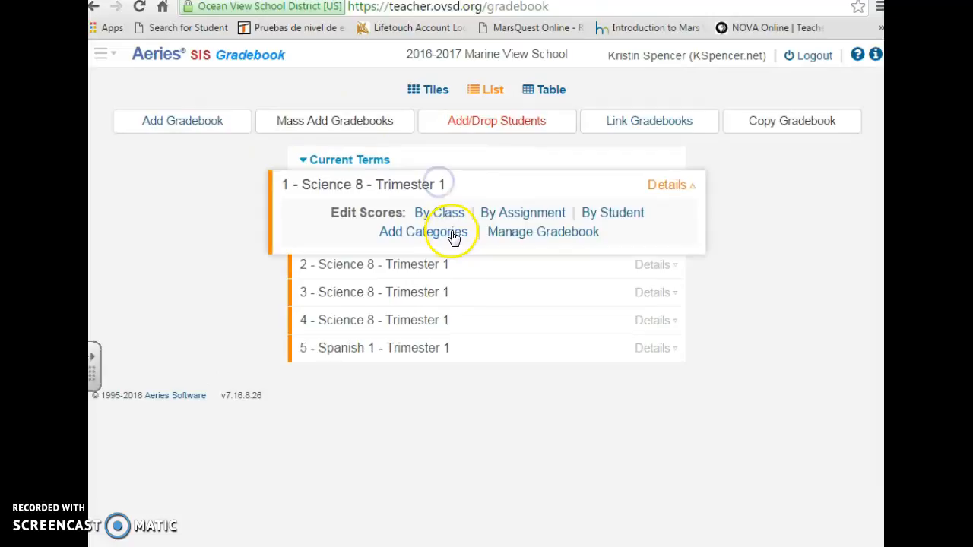
left_click(446, 233)
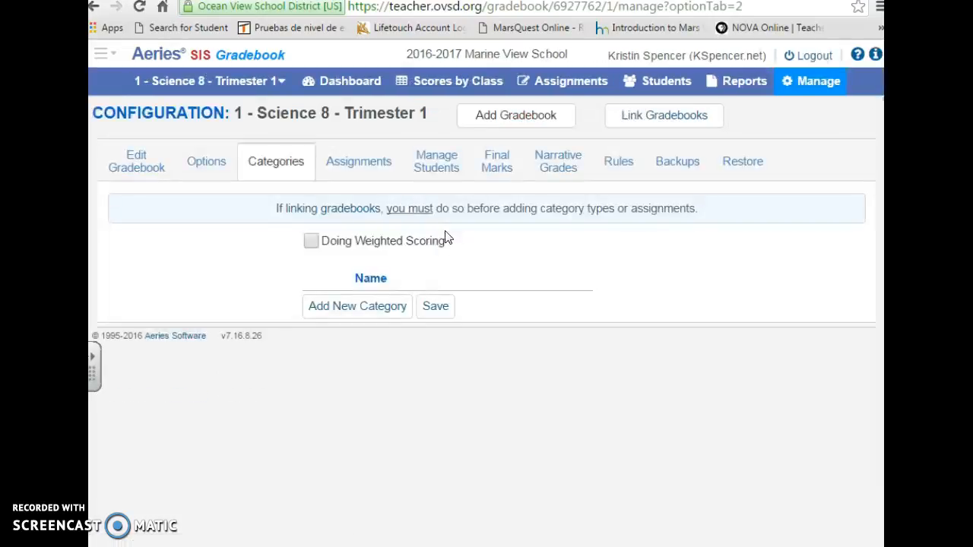
left_click(351, 307)
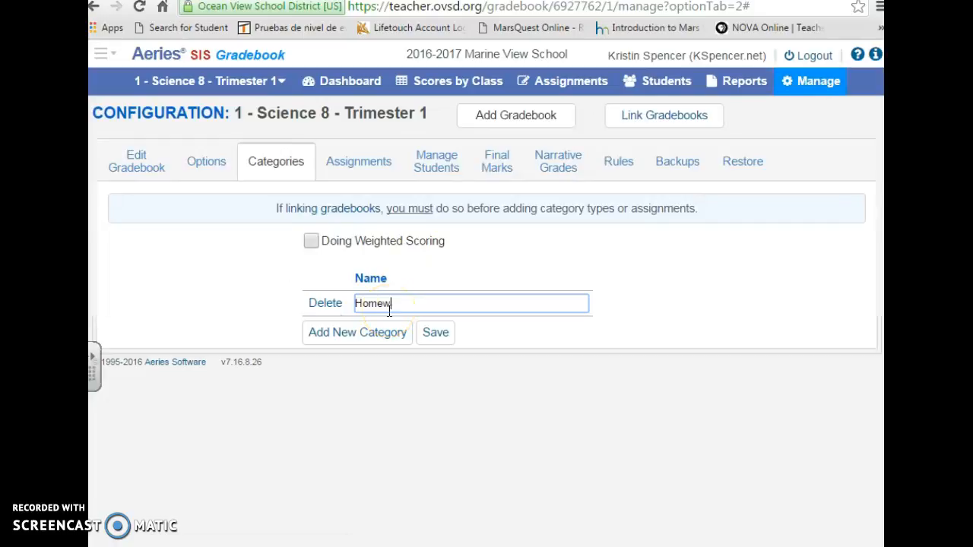
left_click(440, 339)
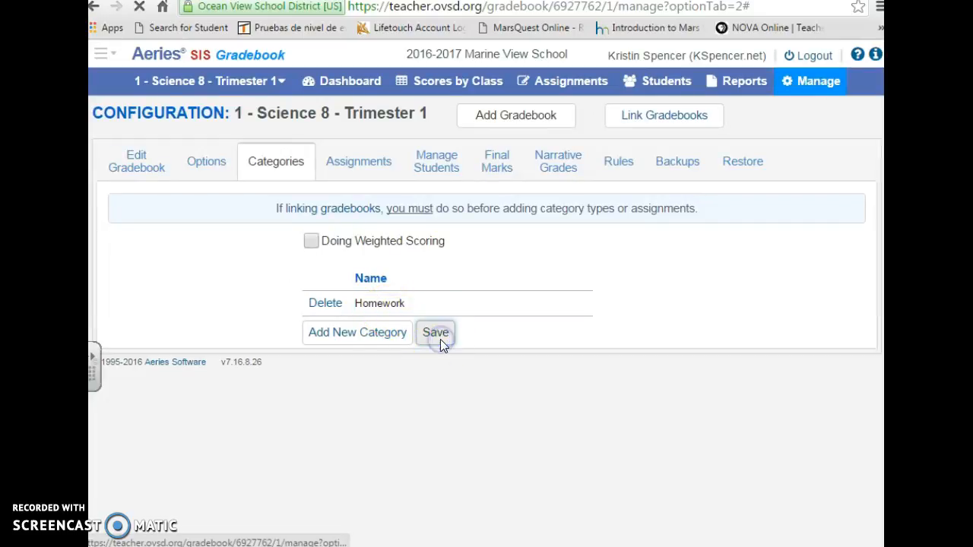
Add the categories Classwork, Science Fair and Assessments to the period 1 Science 8 gradebook and save them.
left_click(374, 332)
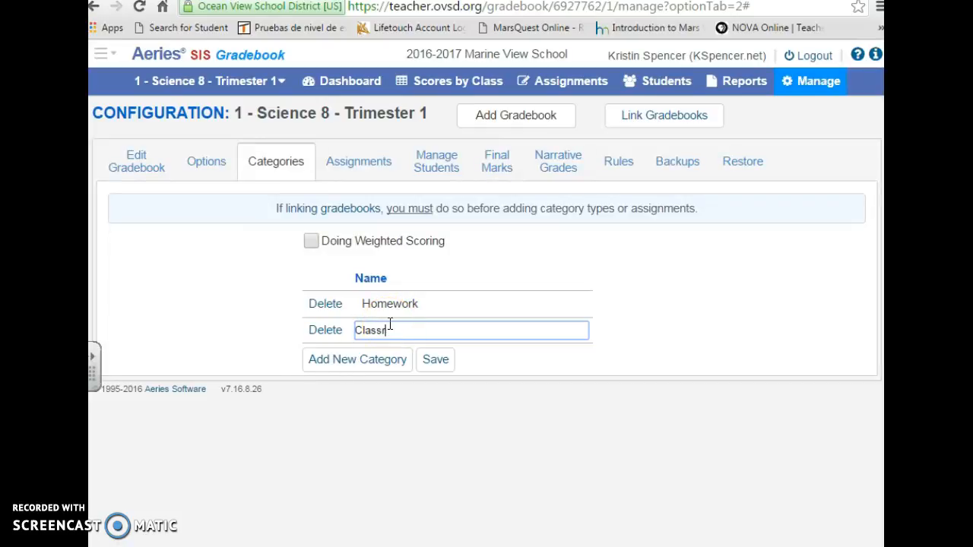
left_click(373, 362)
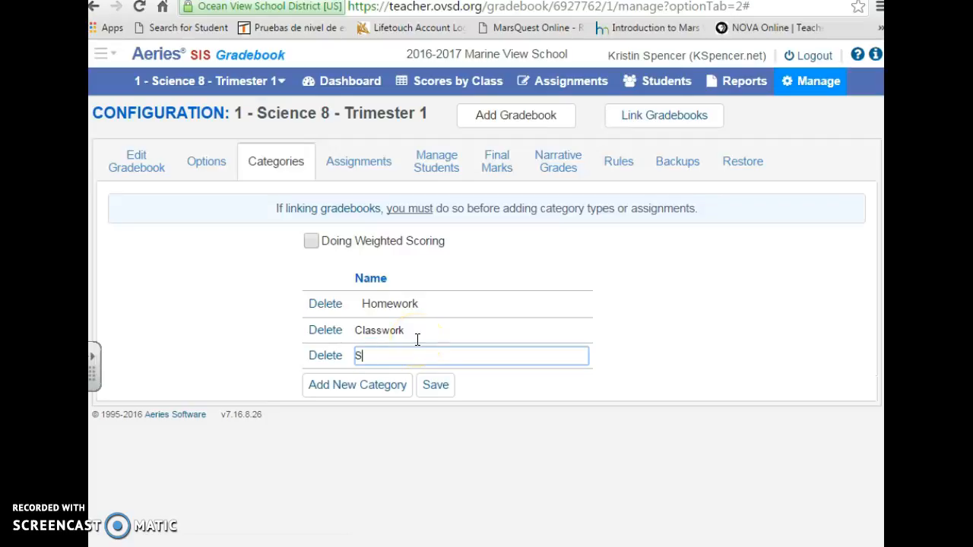
type("Science Fair")
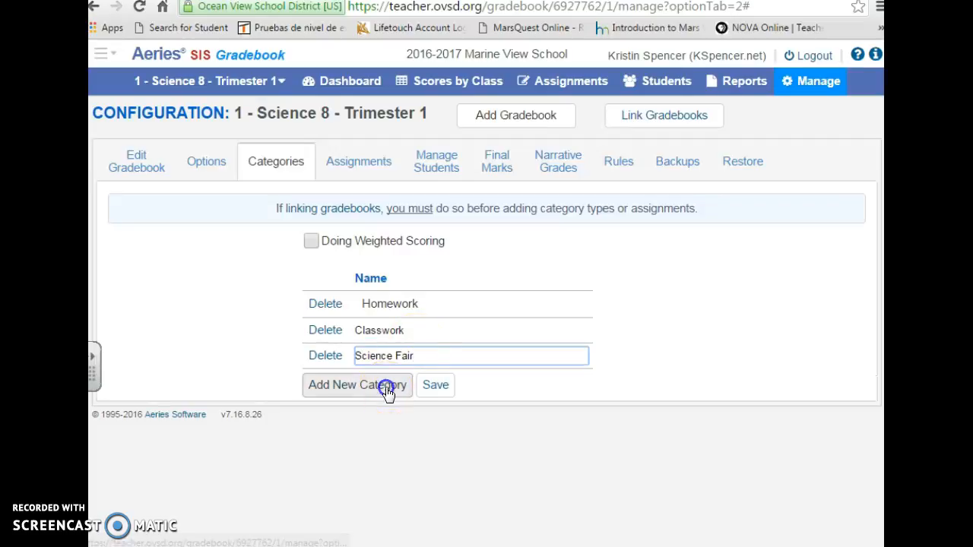
left_click(384, 388)
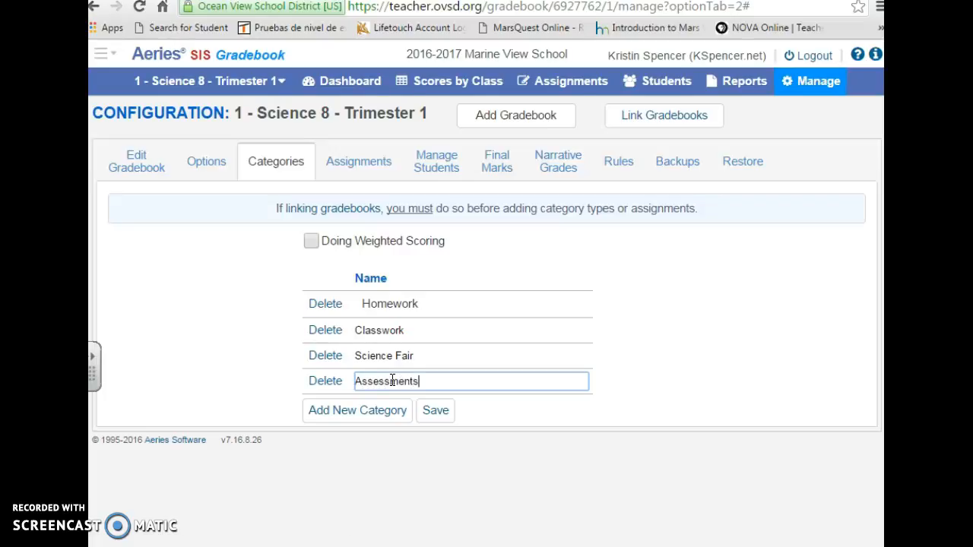
type("Assessments")
left_click(435, 410)
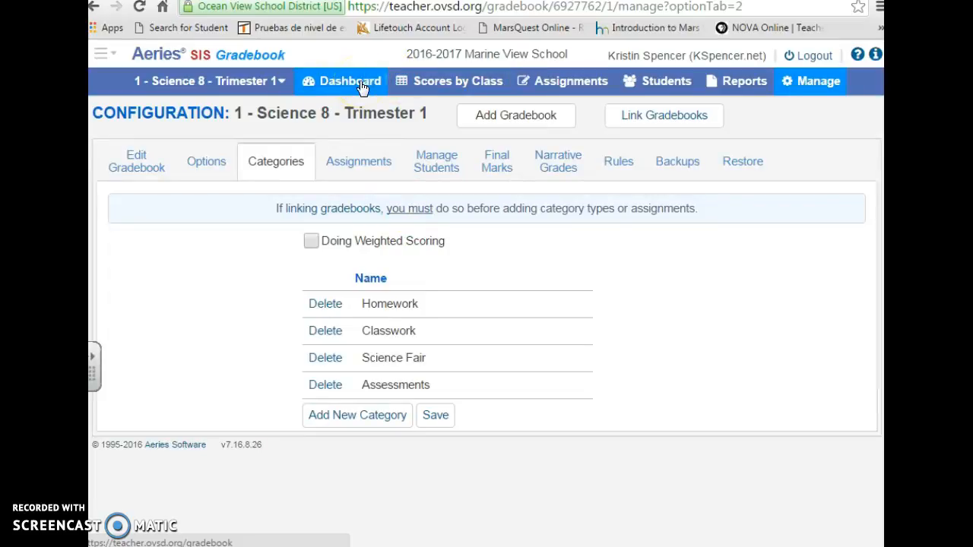
Switch to the period 2 Science 8 gradebook and check that its categories match those of the linked period 1 gradebook.
left_click(283, 82)
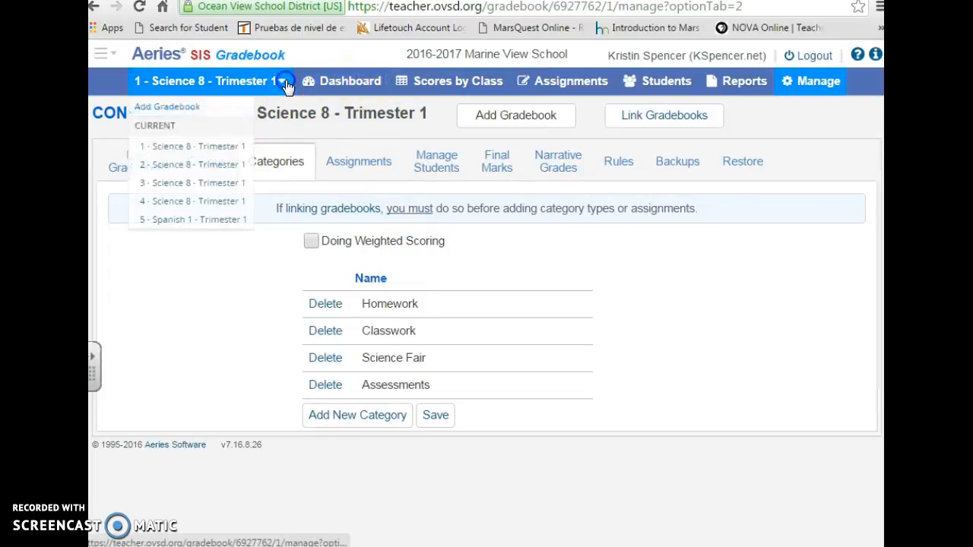
left_click(186, 165)
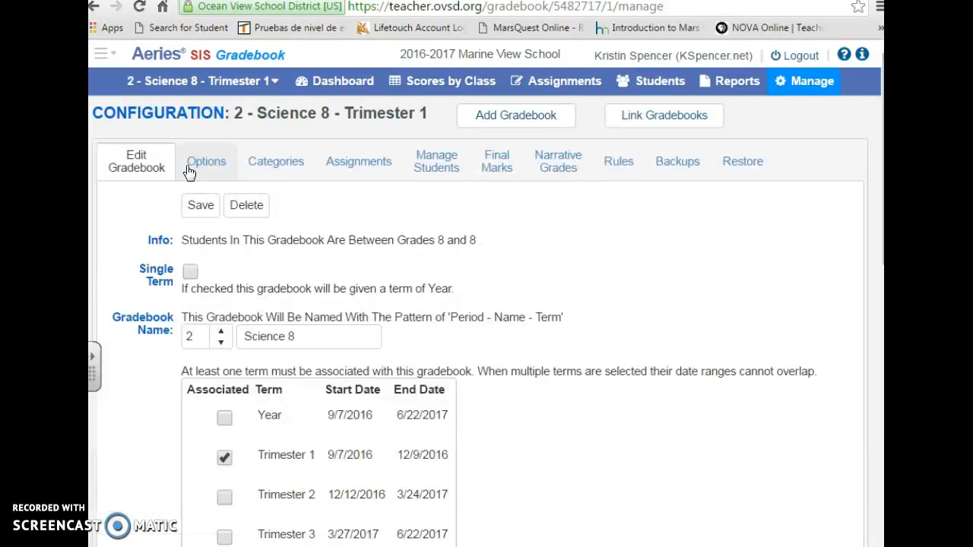
left_click(270, 171)
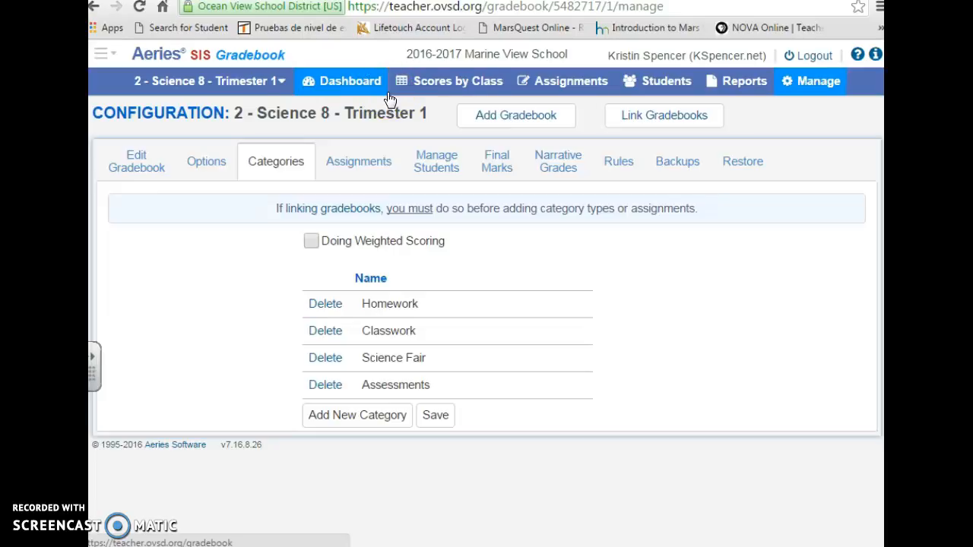
Return to the period 1 Science 8 gradebook's student management and add all of its entering students.
left_click(276, 82)
left_click(196, 147)
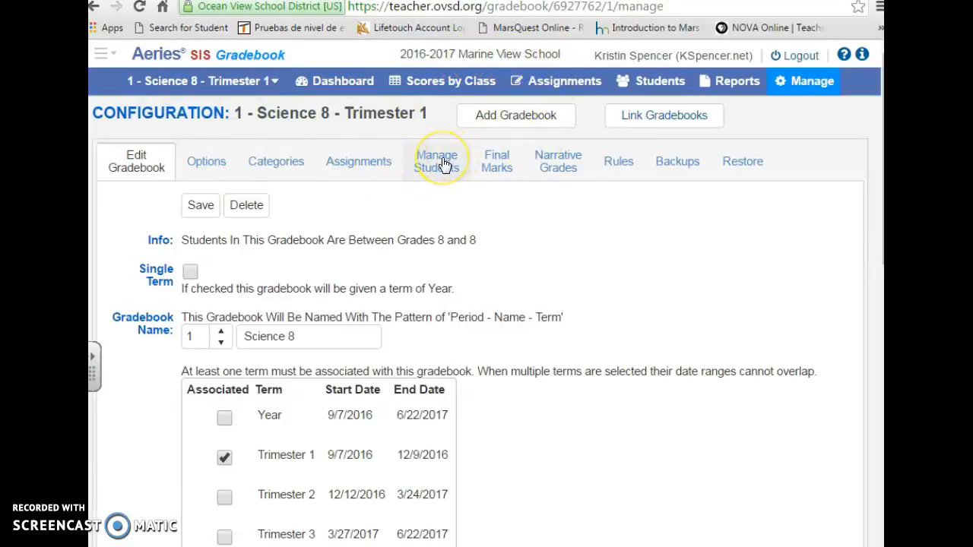
left_click(446, 165)
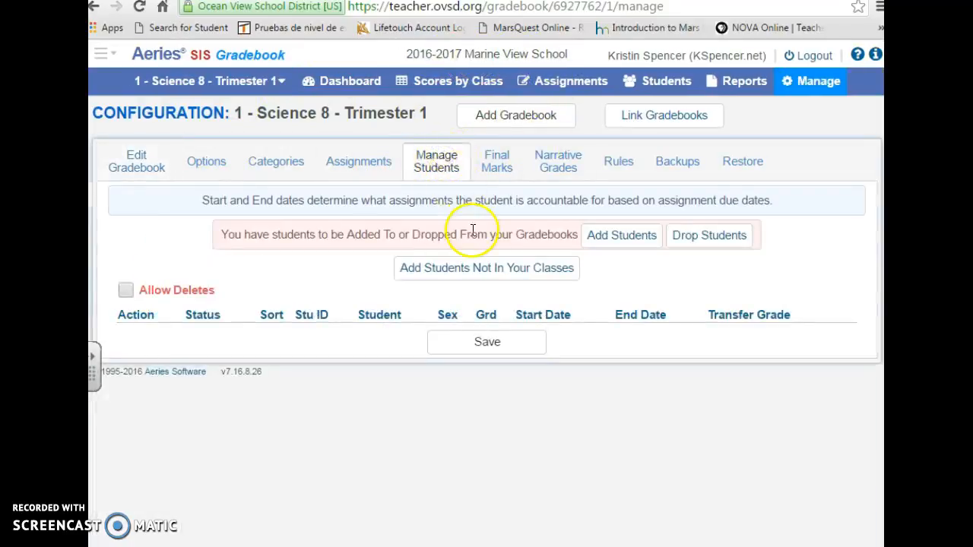
left_click(615, 239)
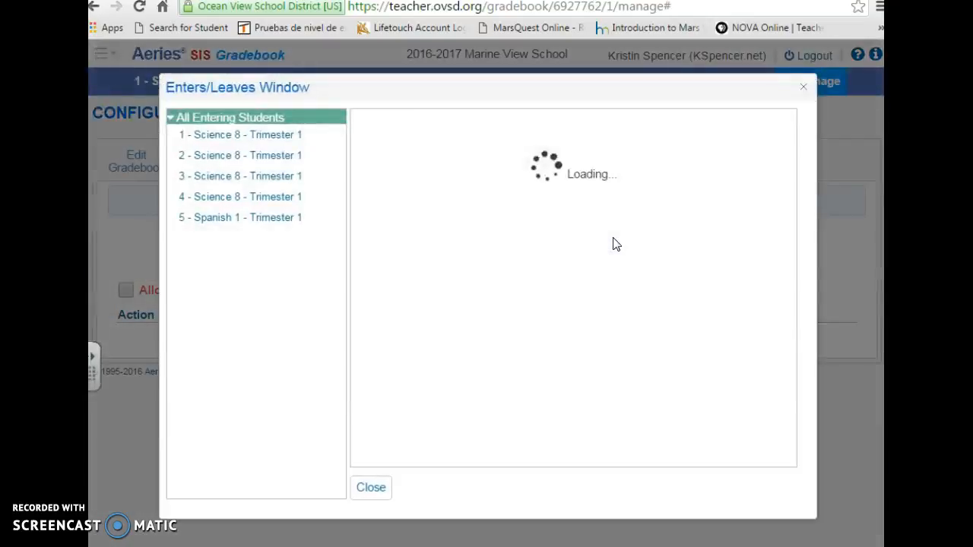
left_click(204, 141)
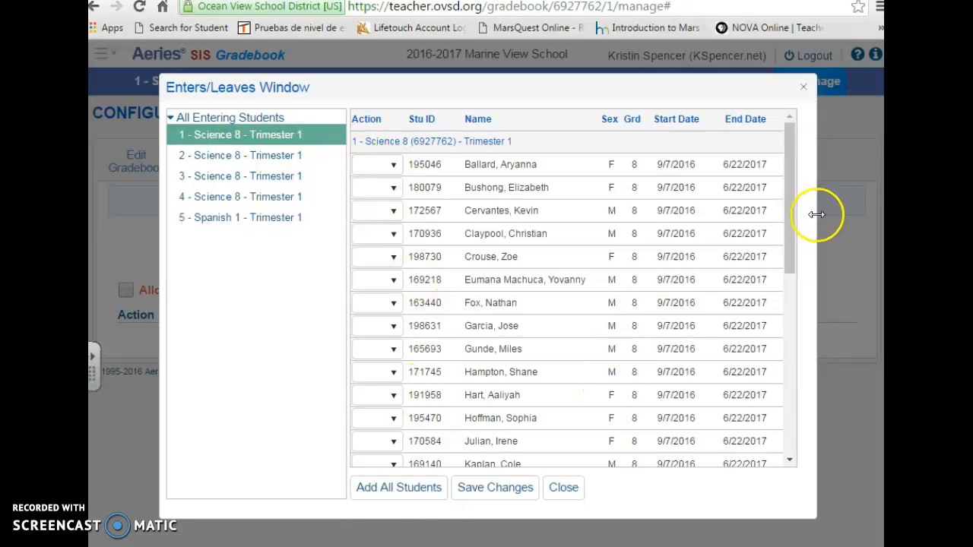
left_click_drag(792, 196, 756, 107)
left_click(394, 487)
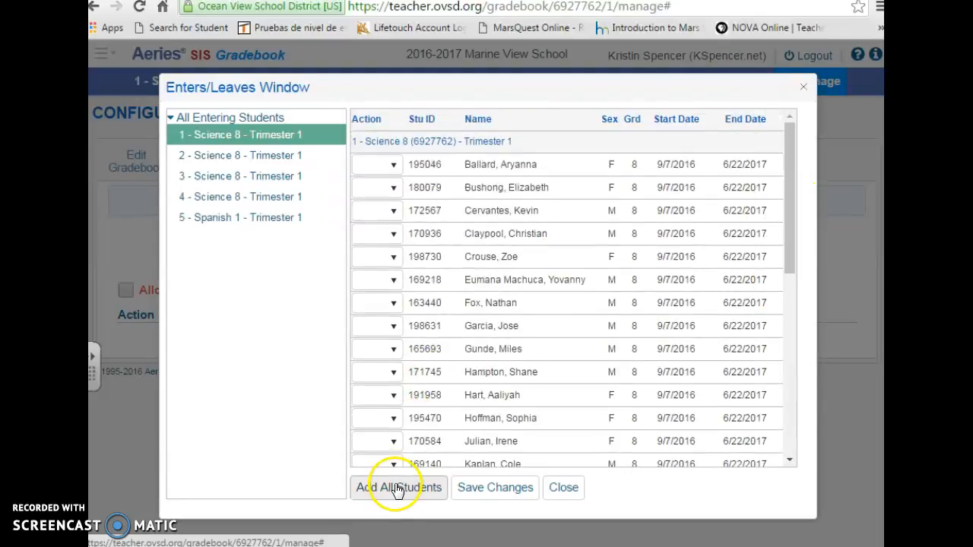
Add all entering students to the period 2, 3 and 4 Science 8 gradebooks, one gradebook after another.
left_click(202, 137)
left_click(391, 490)
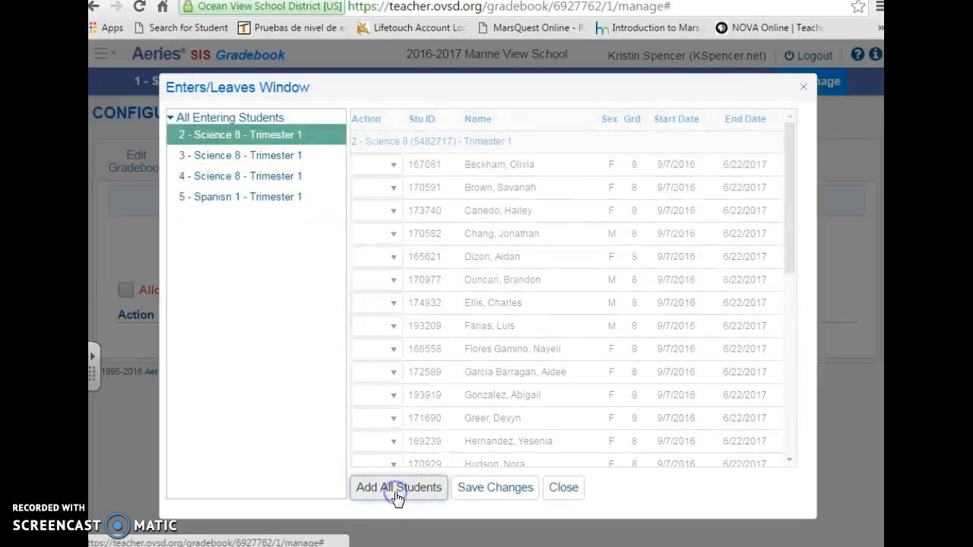
left_click(217, 135)
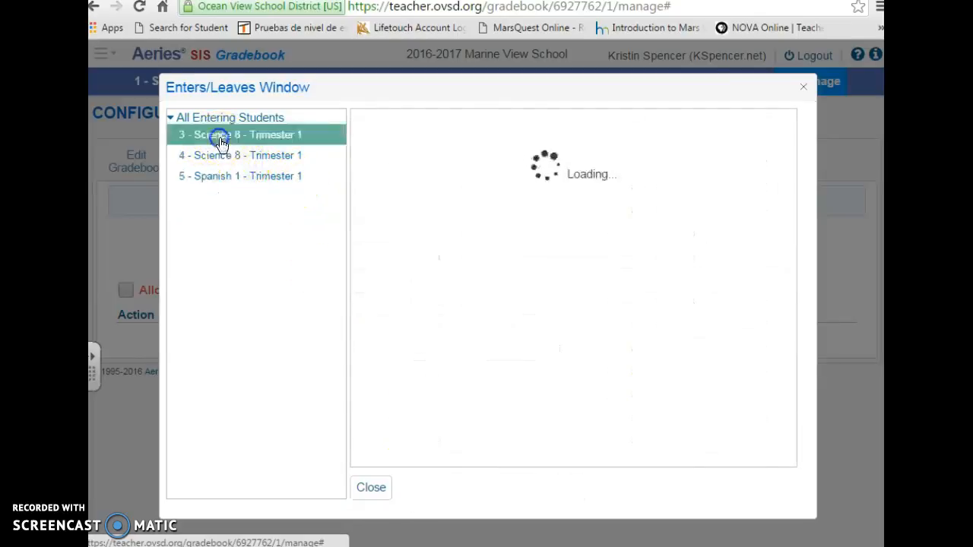
left_click(398, 488)
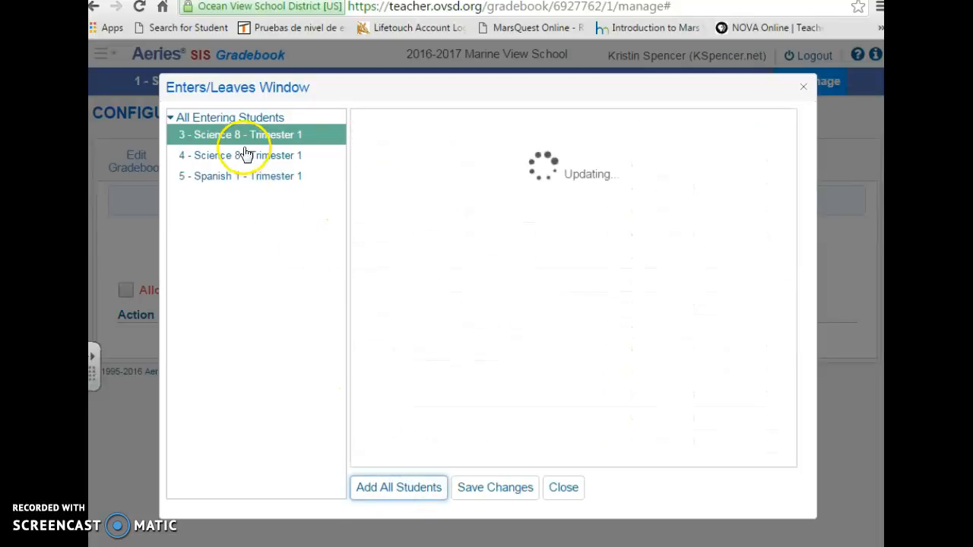
left_click(213, 137)
left_click(403, 486)
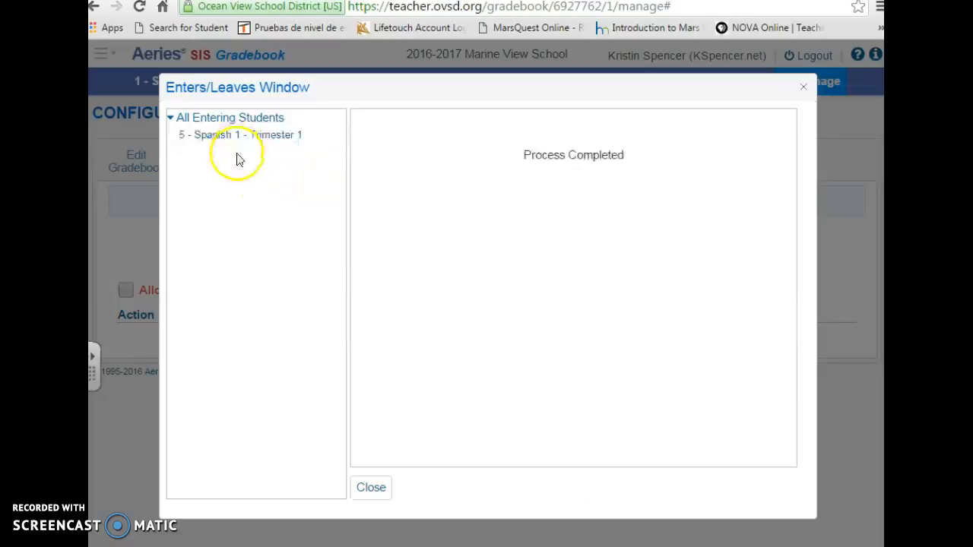
Add all entering students to the period 5 Spanish 1 gradebook and close the Enters/Leaves window.
left_click(229, 136)
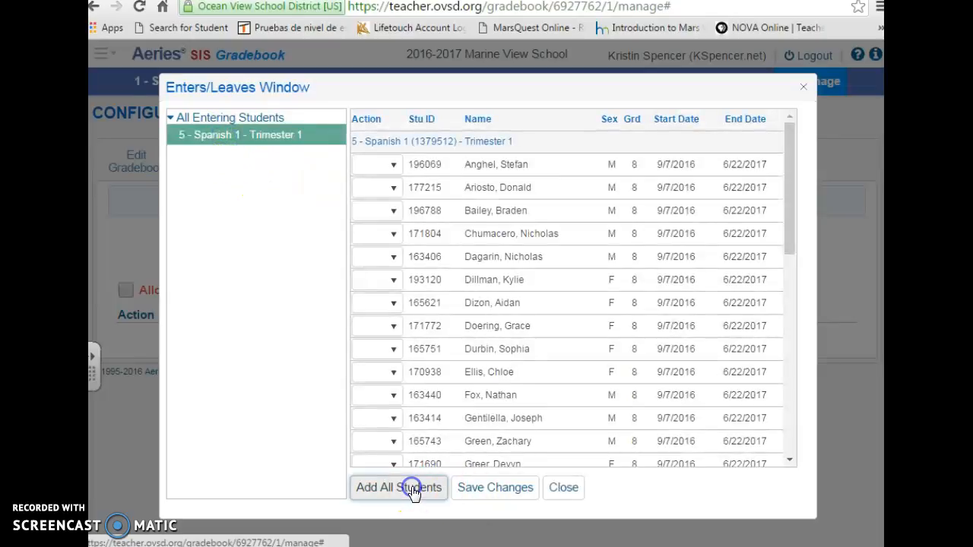
left_click(415, 488)
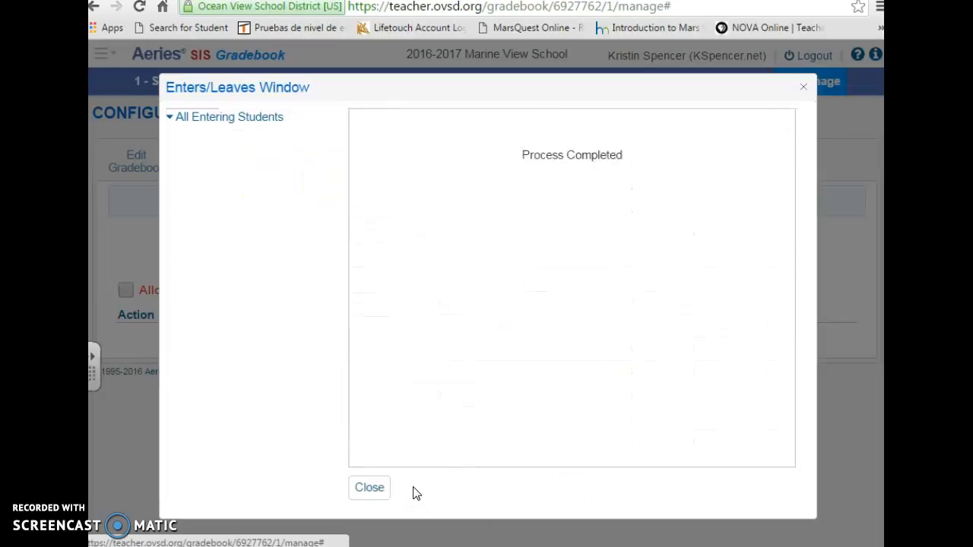
left_click(367, 493)
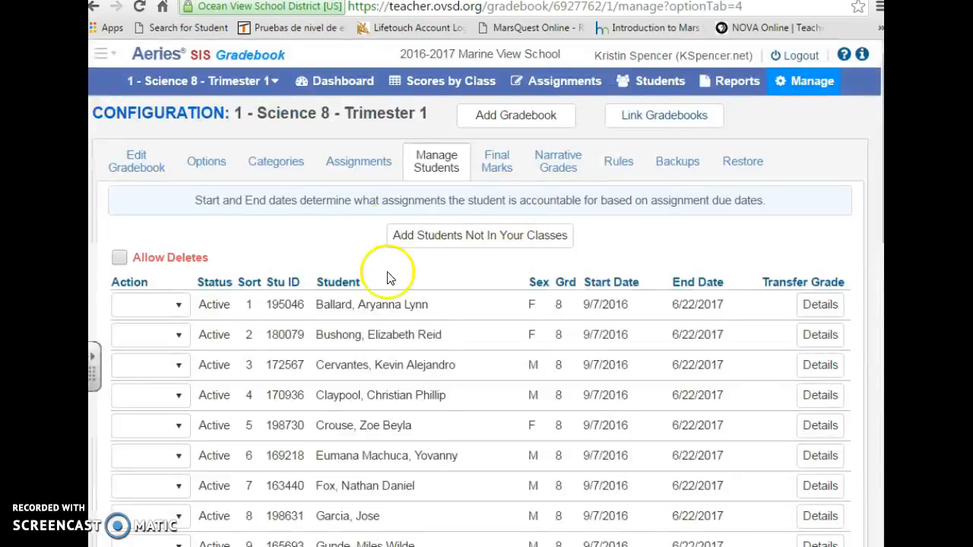
Review the assignments, categories and options settings of the period 1 Science 8 gradebook.
left_click(339, 160)
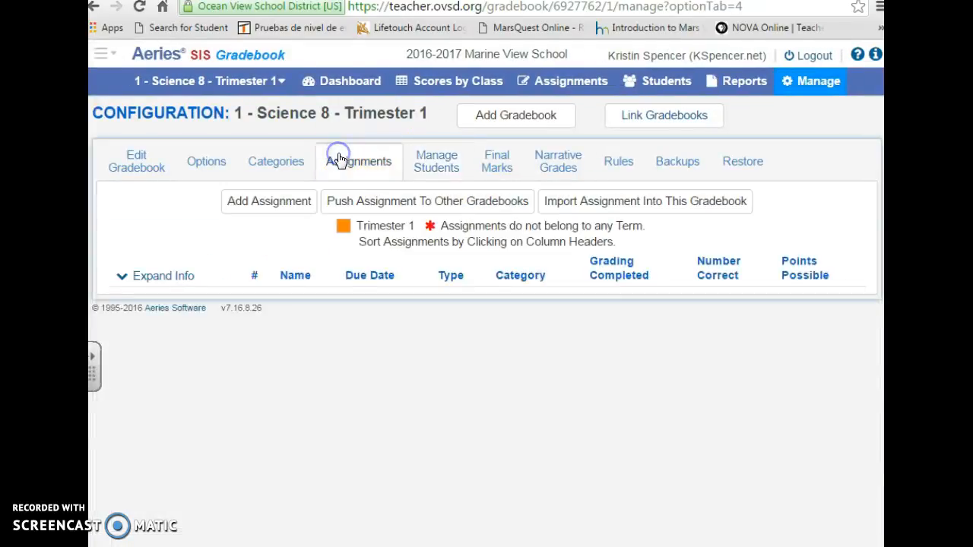
left_click(269, 163)
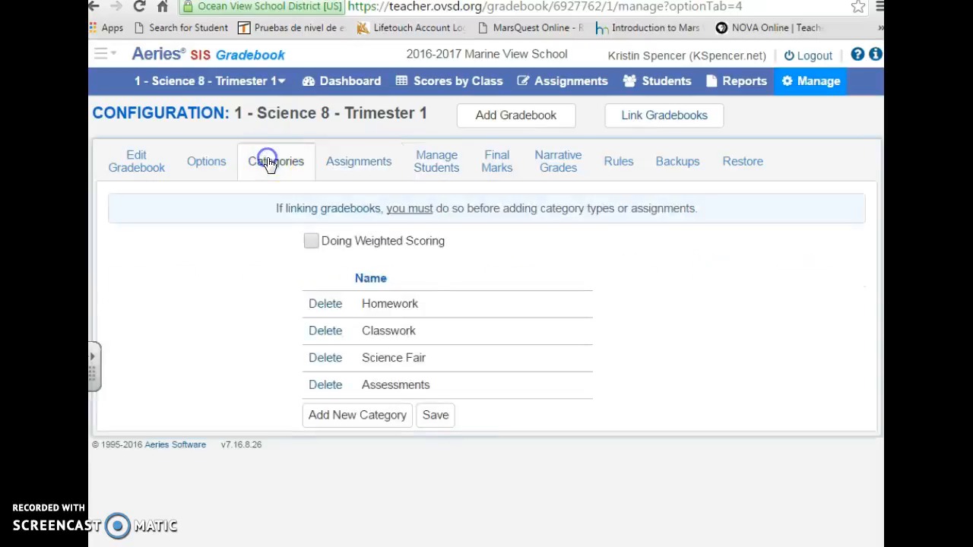
left_click(213, 162)
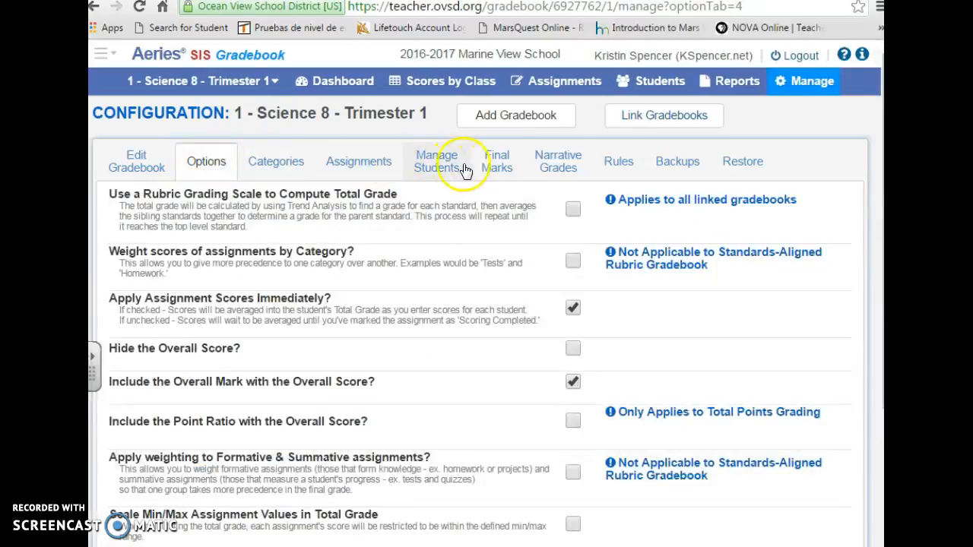
Review the percentage ranges for the final marks of the period 1 gradebook, then go back to its assignment settings.
left_click(490, 162)
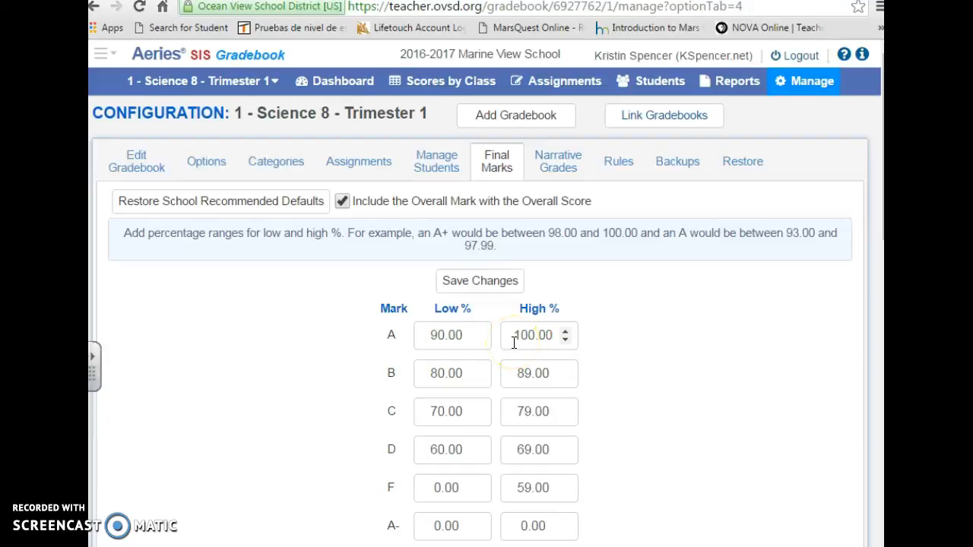
scroll(487, 304, "down", 10)
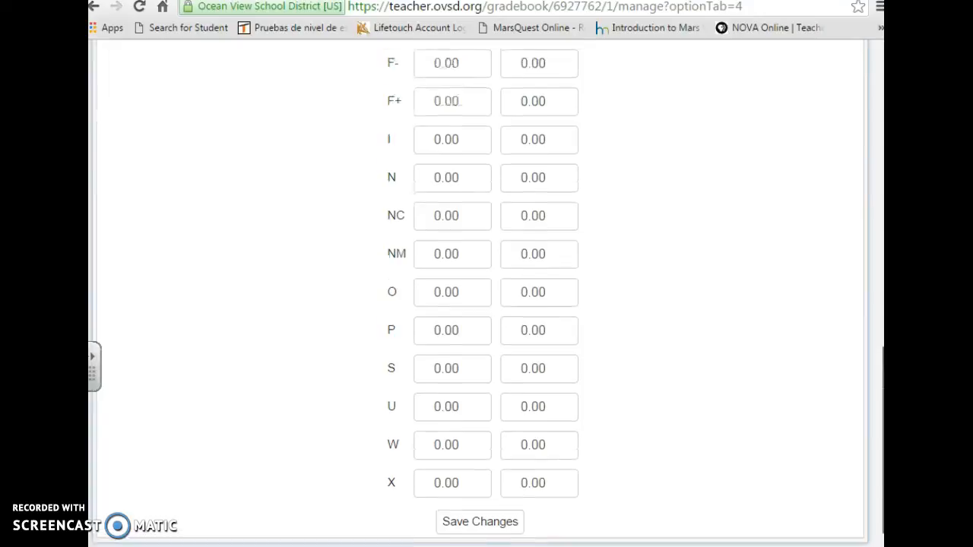
scroll(487, 304, "up", 4)
scroll(487, 304, "up", 6)
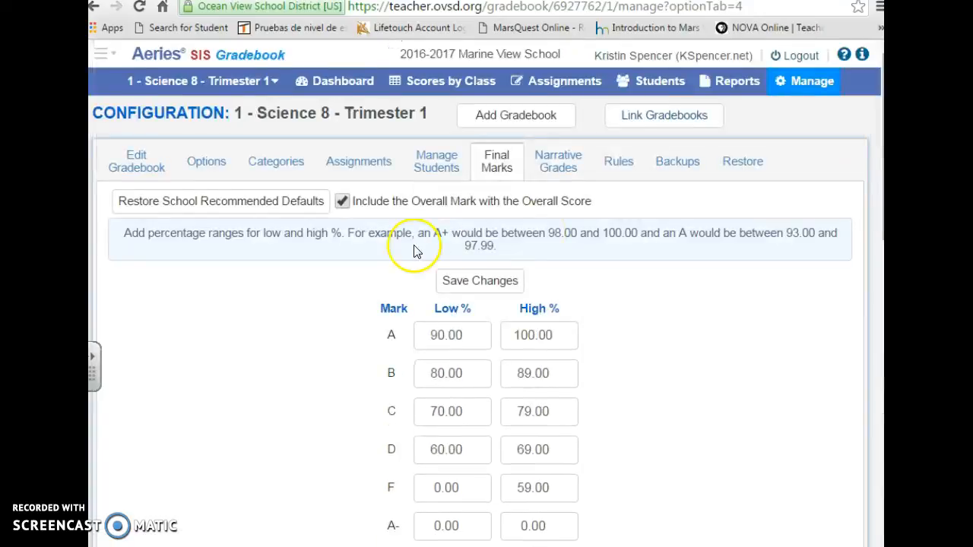
left_click(335, 172)
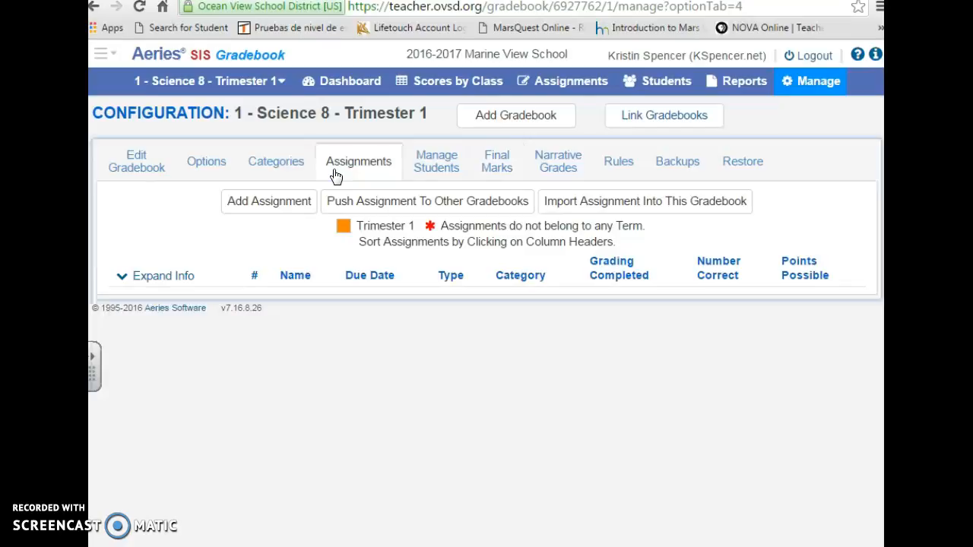
left_click(151, 85)
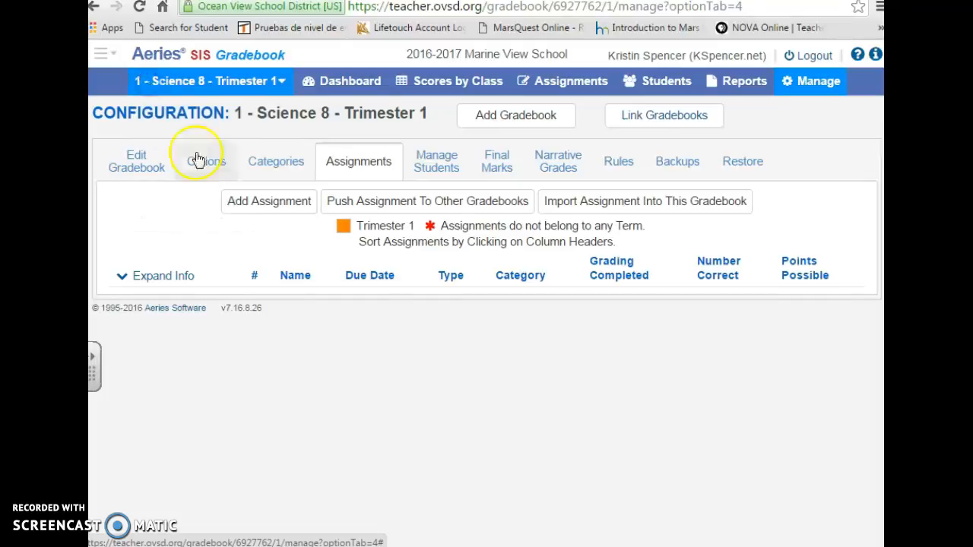